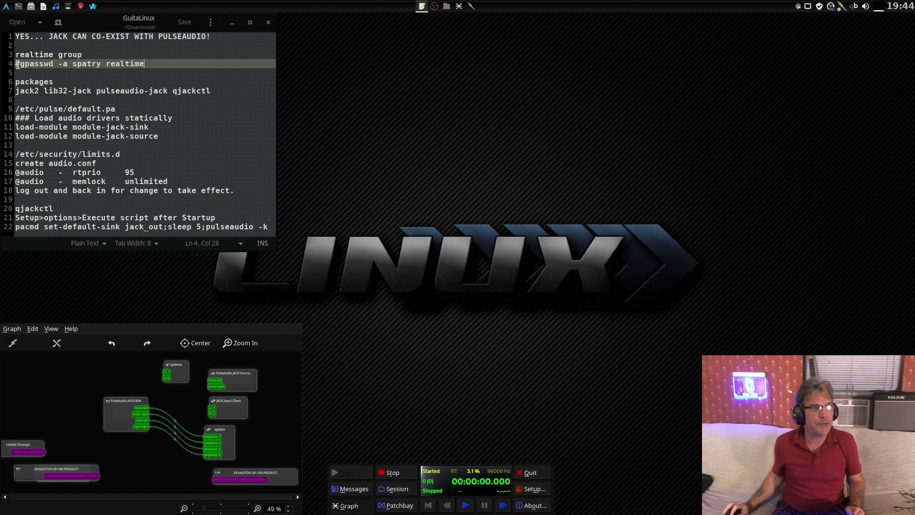
- Copy the gpasswd command for the realtime group from the notes without its leading #, and bring up the drop-down terminal
triple_click(18, 64)
key("ctrl+c")
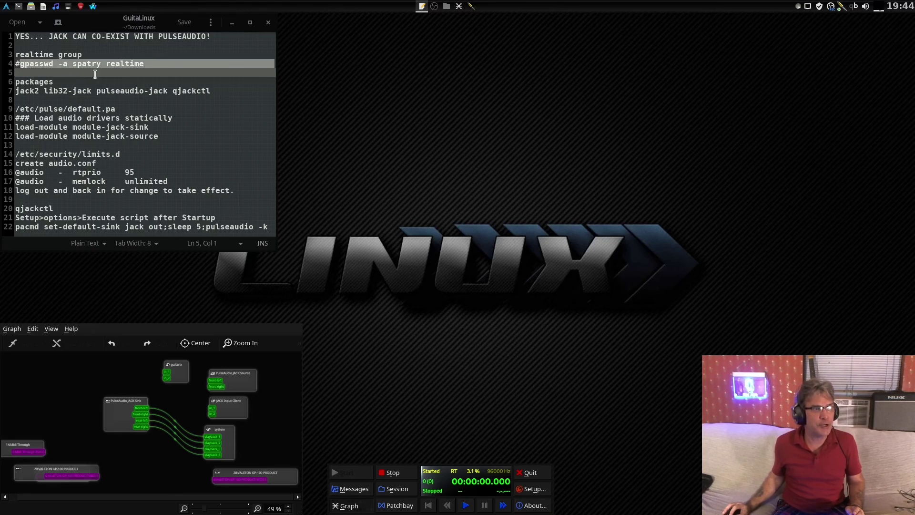
right_click(142, 64)
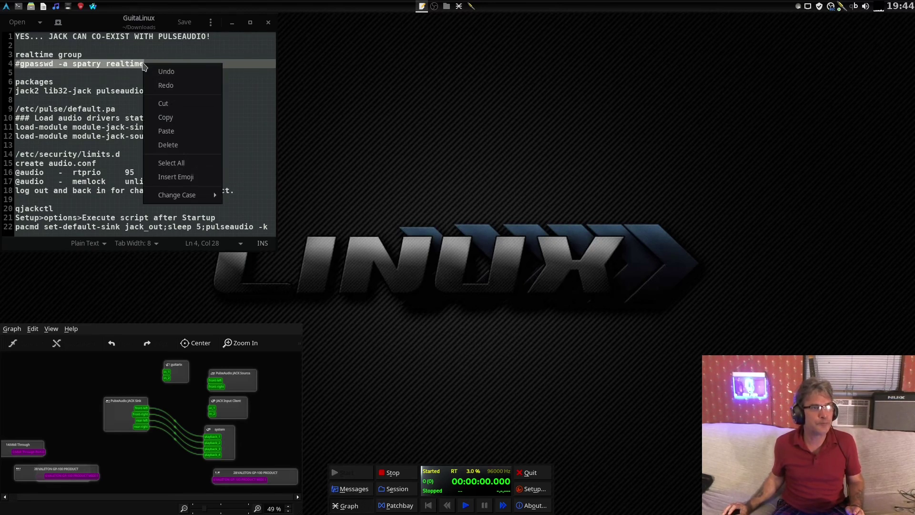
left_click(160, 120)
key("F12")
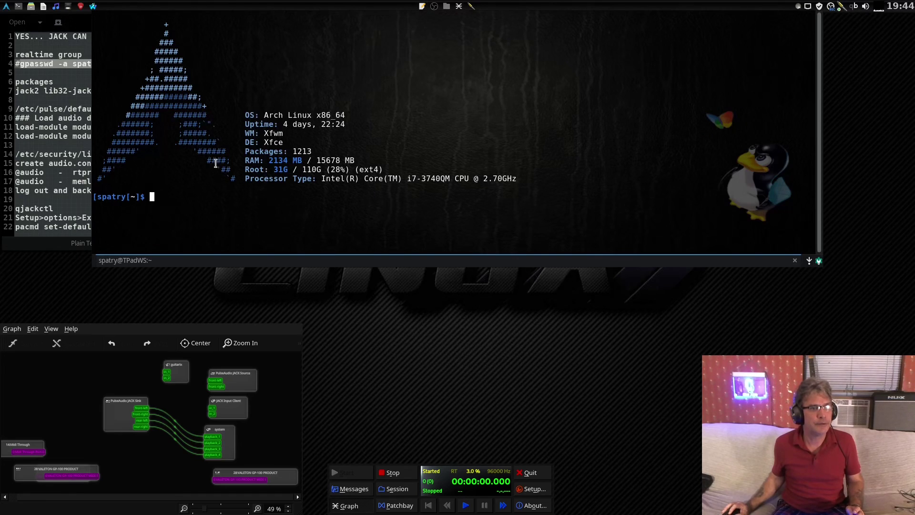
- Try to run the copied gpasswd command in the terminal without root privileges
right_click(213, 224)
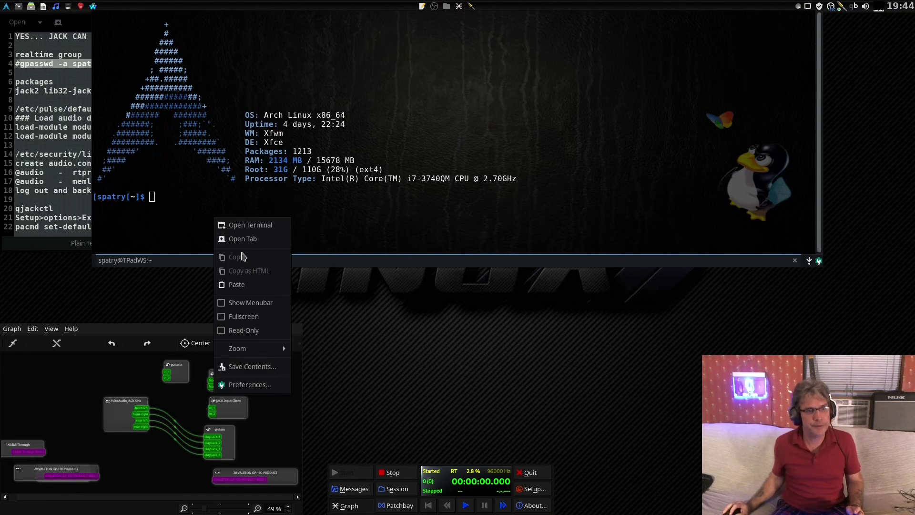
left_click(250, 291)
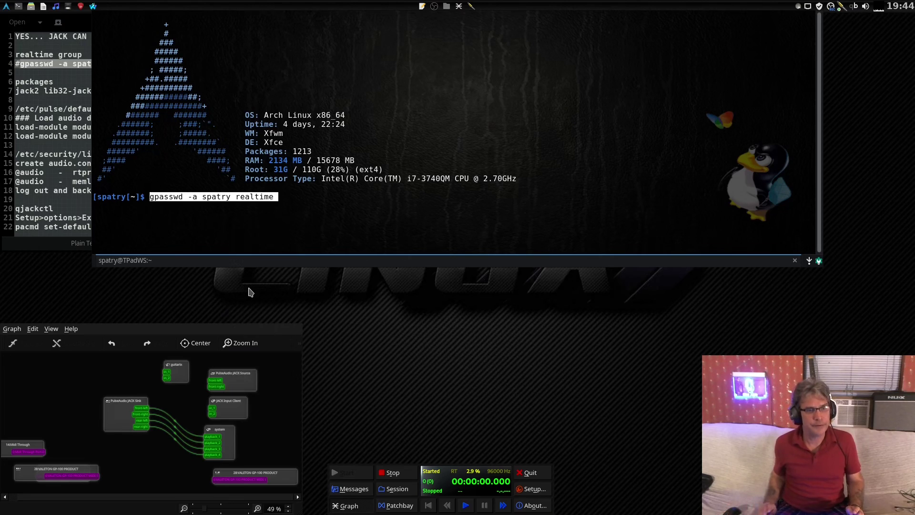
key("Return")
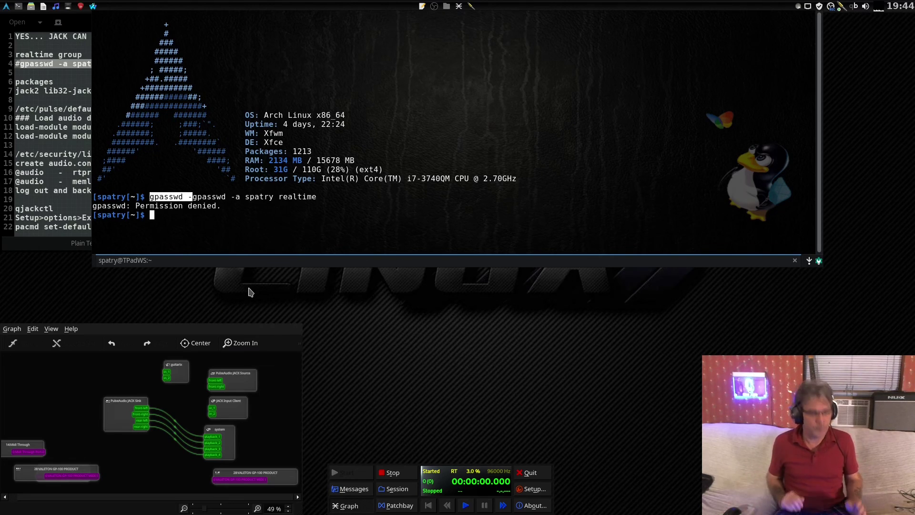
- Run the copied gpasswd command with sudo to add the account to the realtime group, entering the account password
type("sudo")
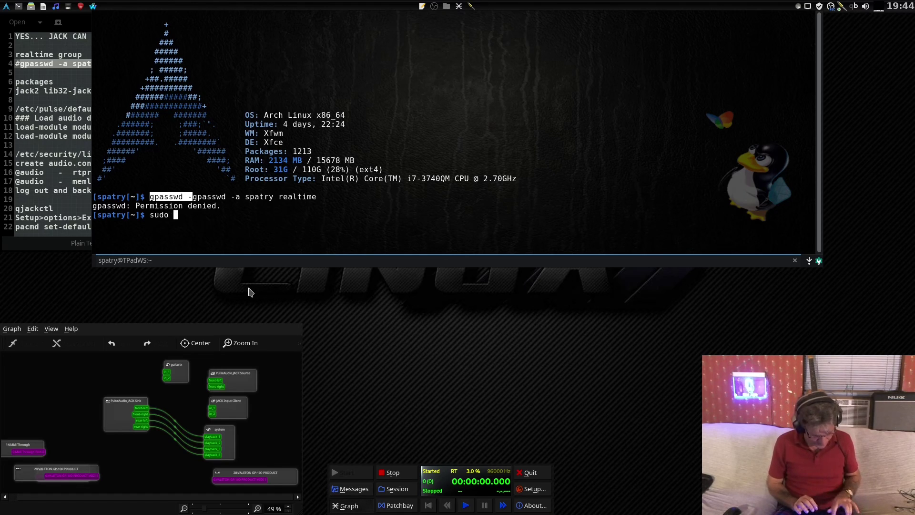
key("ctrl+shift+v")
key("Return")
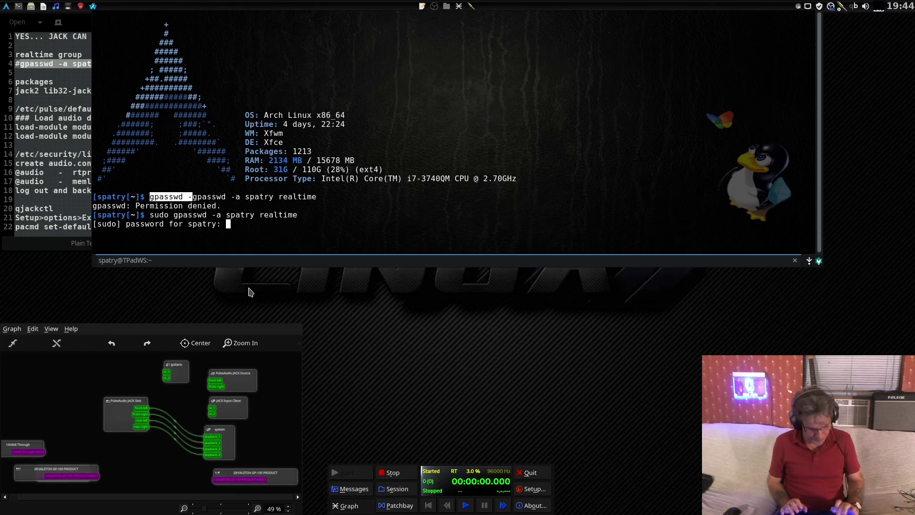
key("Return")
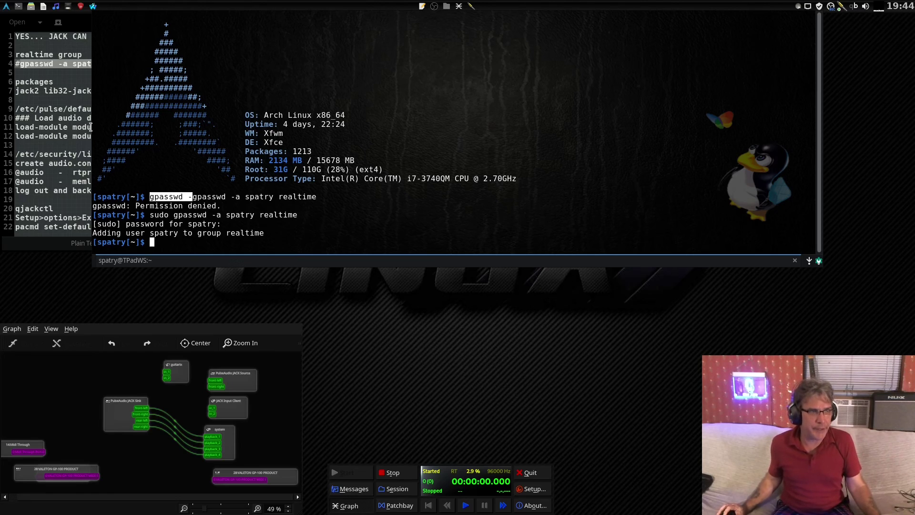
- Highlight the package line jack2 lib32-jack pulseaudio-jack qjackctl in the GuitaLinux notes
left_click(67, 98)
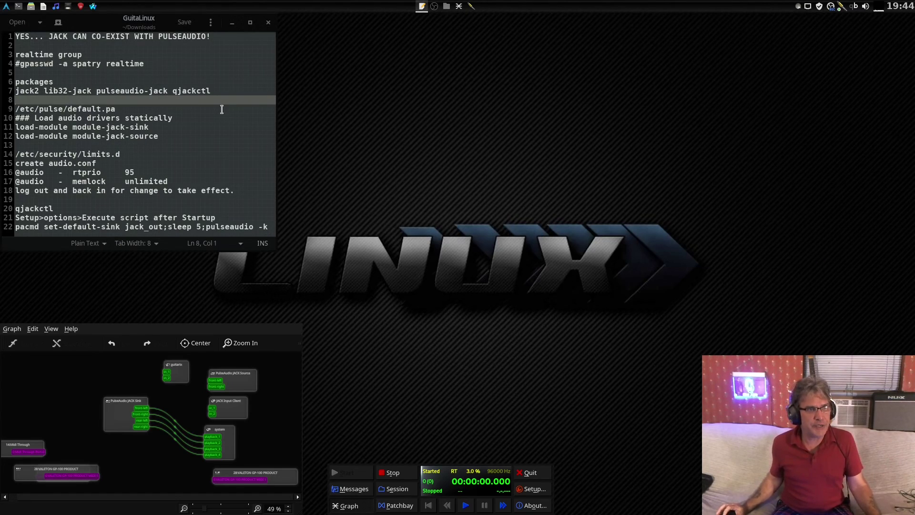
left_click(217, 90)
left_click_drag(217, 90, 1, 90)
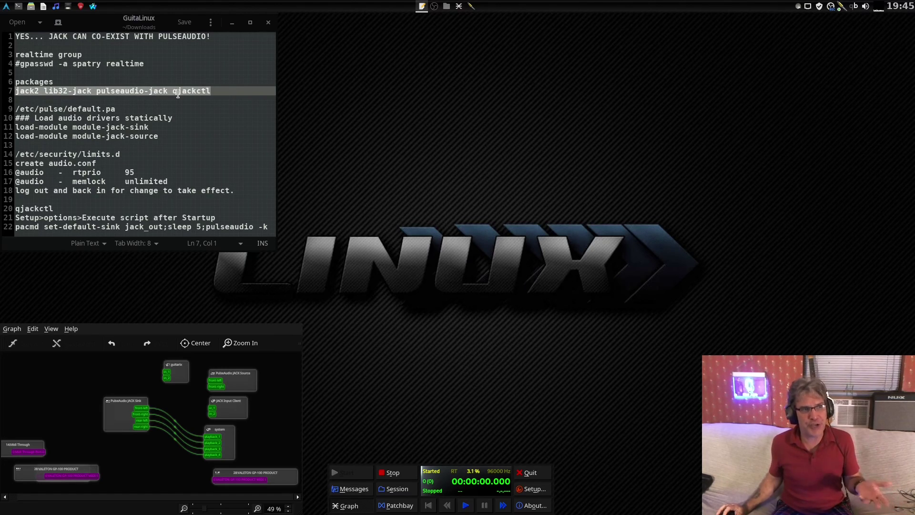
key("F12")
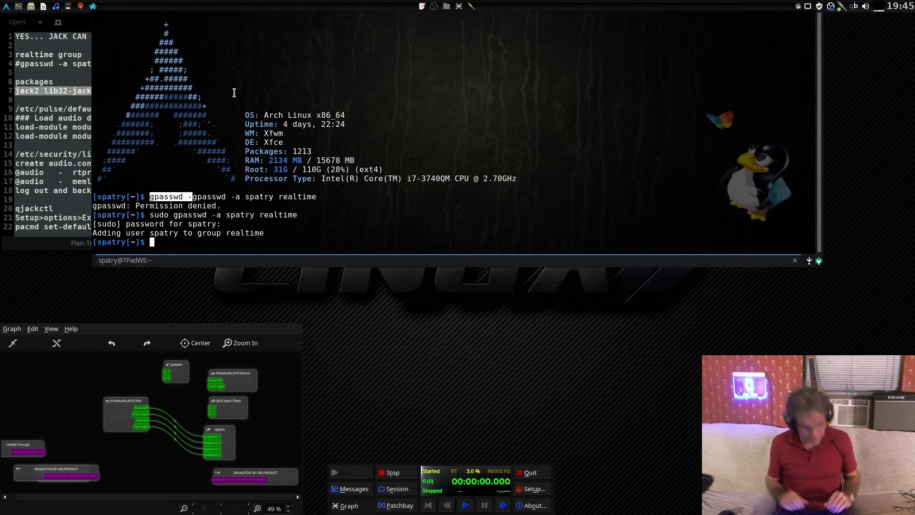
type("sudo ")
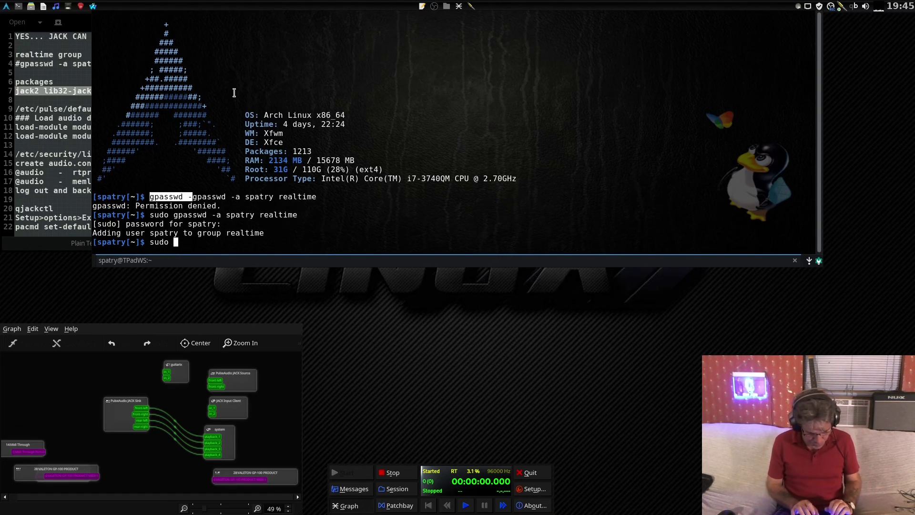
type("pacman -")
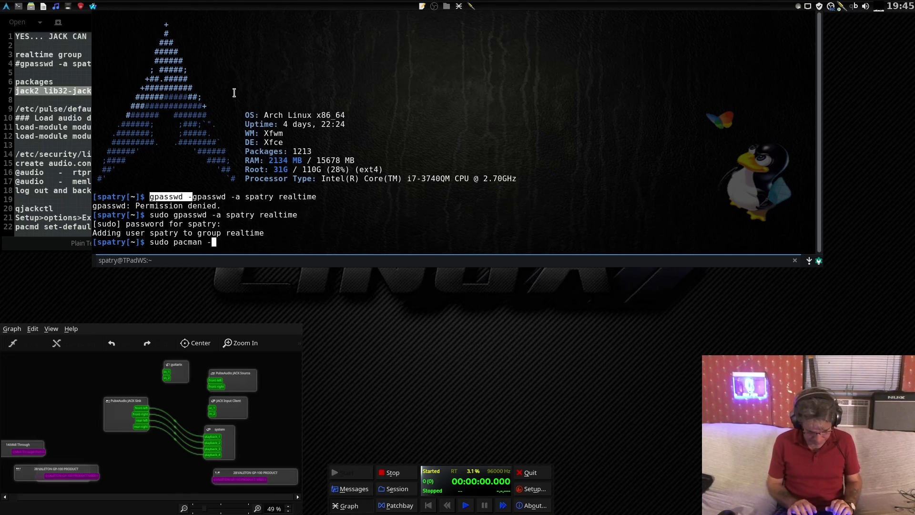
type("s")
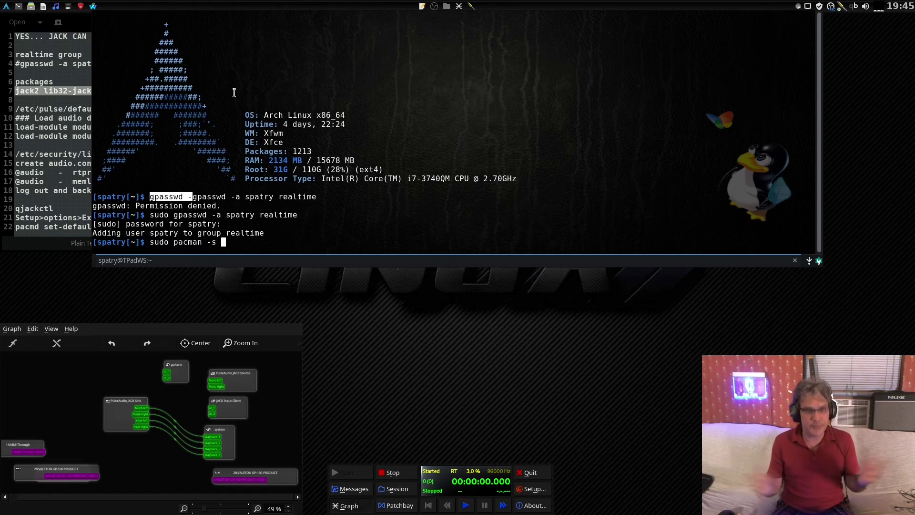
key("BackSpace")
key("BackSpace")
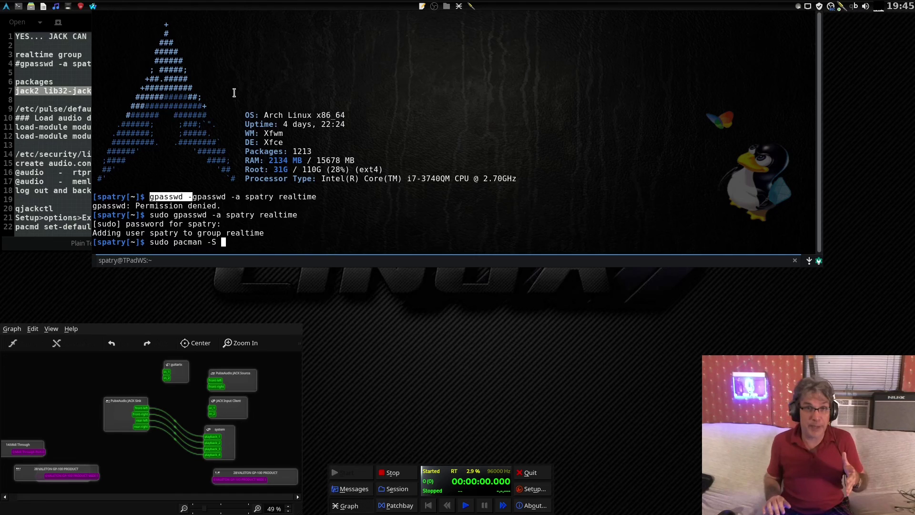
key("BackSpace")
key("BackSpace")
key("BackSpace")
key("BackSpace")
key("BackSpace")
key("BackSpace")
key("BackSpace")
key("BackSpace")
key("BackSpace")
key("BackSpace")
key("BackSpace")
key("BackSpace")
key("BackSpace")
key("BackSpace")
key("BackSpace")
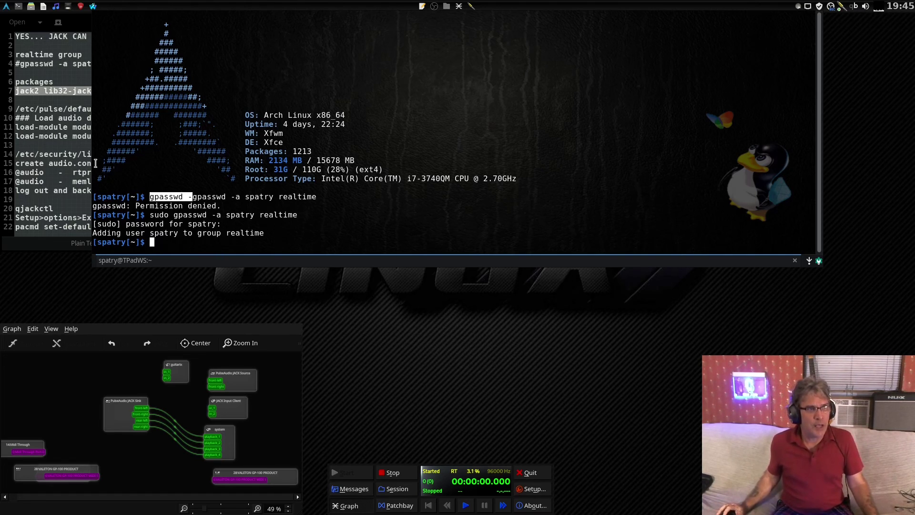
- Highlight the /etc/security/limits.d path in the GuitaLinux notes
left_click(62, 153)
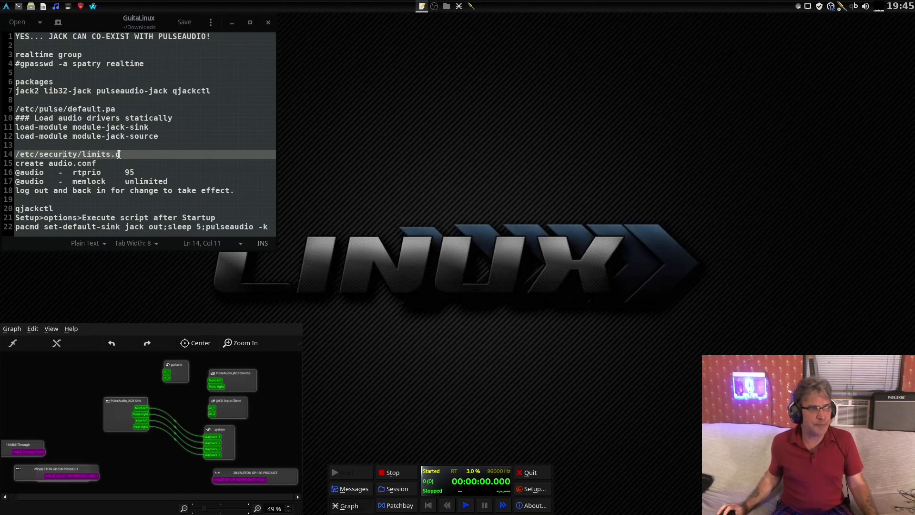
left_click_drag(124, 155, 26, 151)
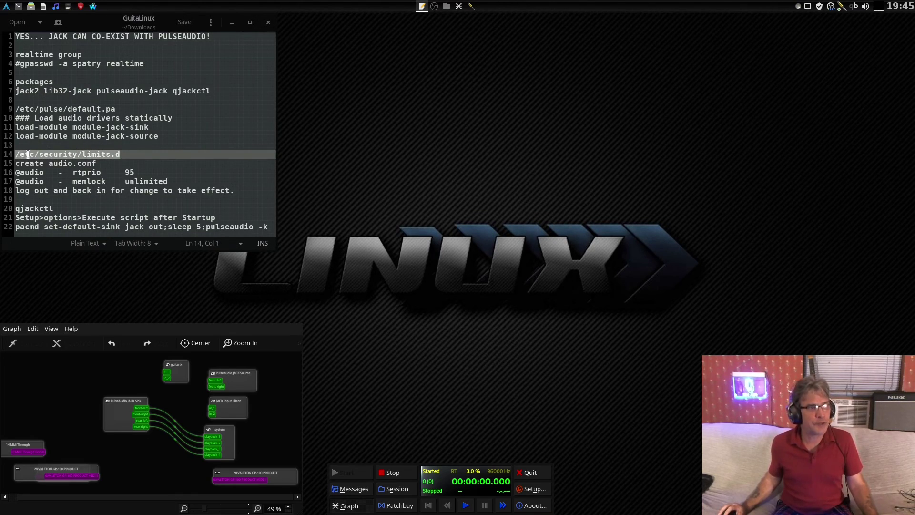
right_click(28, 156)
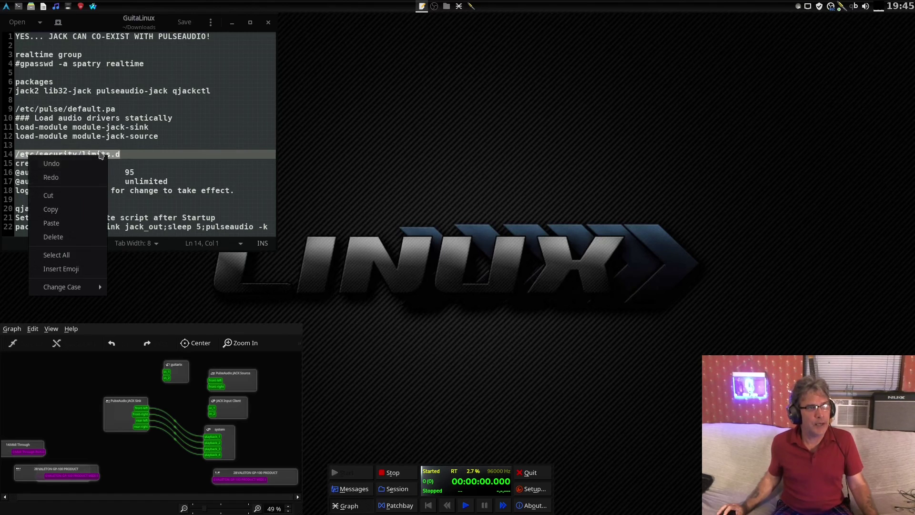
left_click(116, 154)
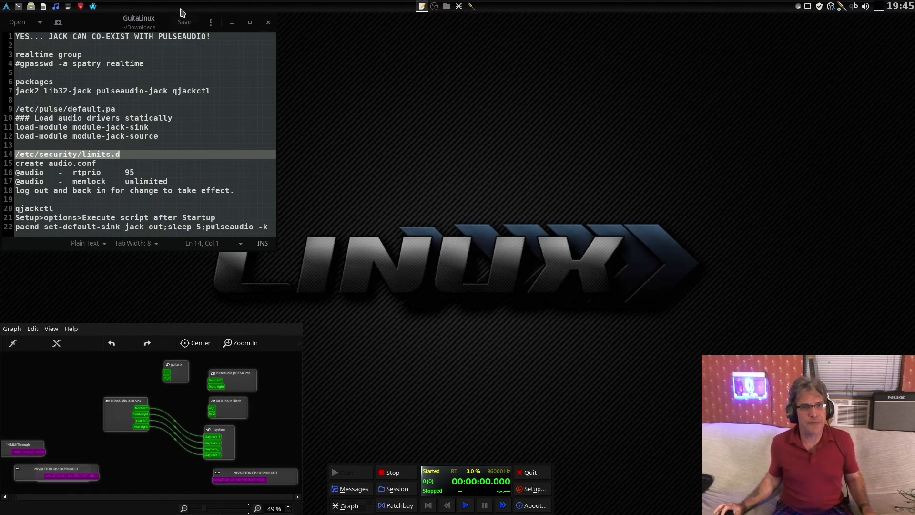
- Launch the PCManFM file manager with root privileges from the terminal using sudo pcmanfm
key("F12")
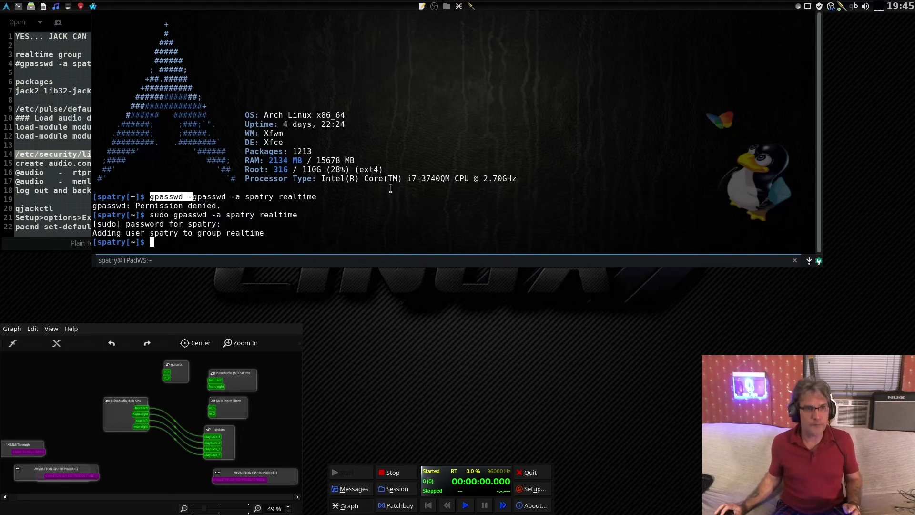
type("sudo")
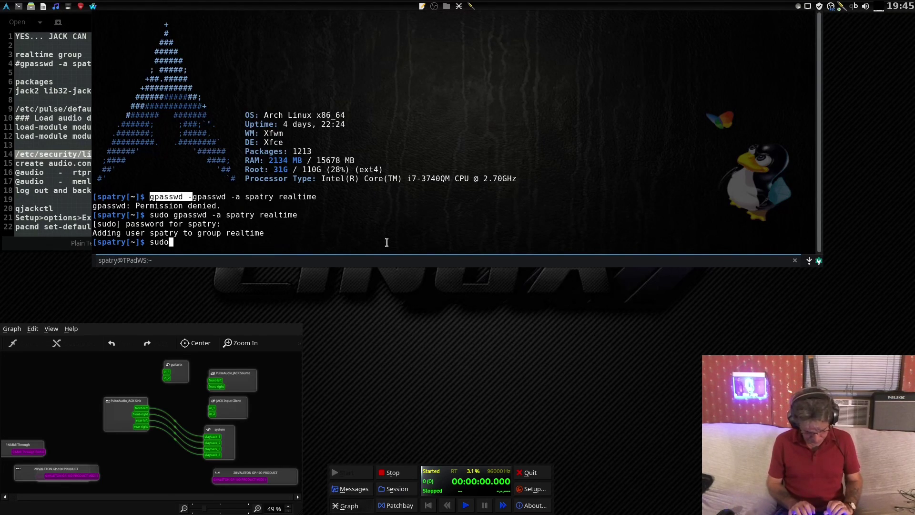
type(" pcmanfg")
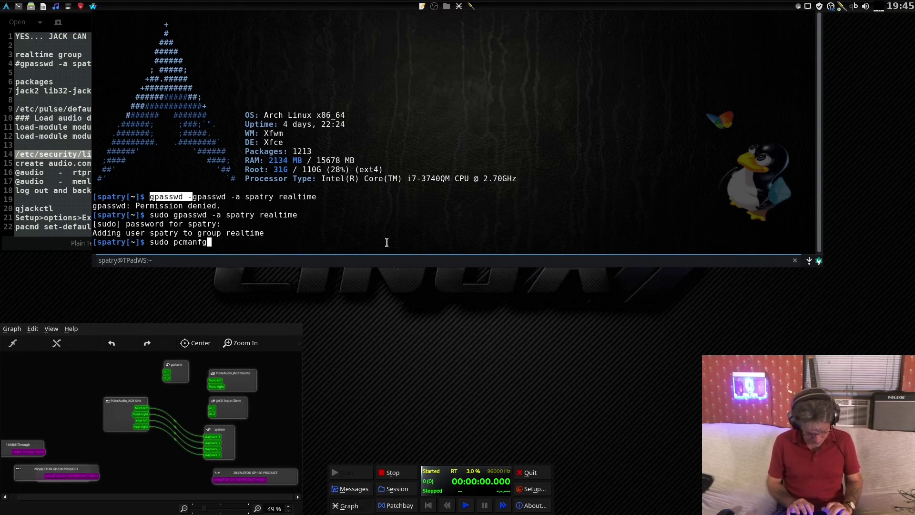
key("BackSpace")
type("m")
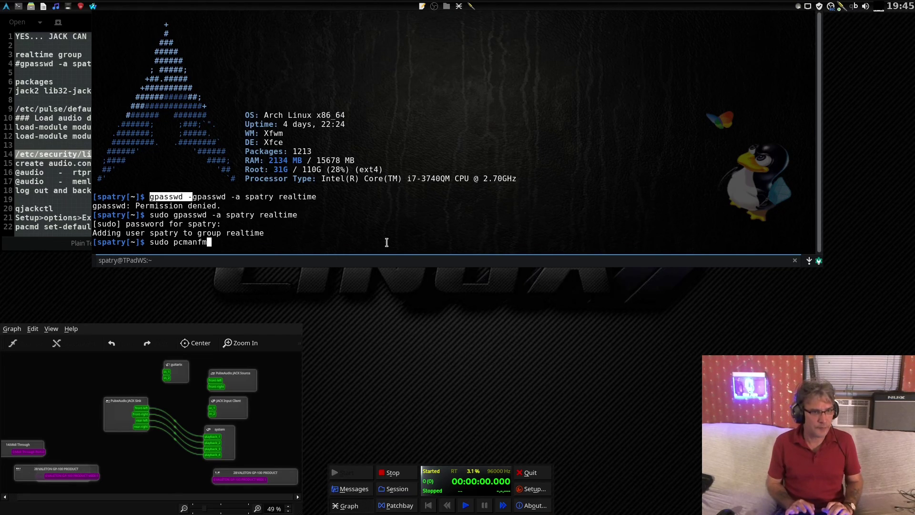
key("Return")
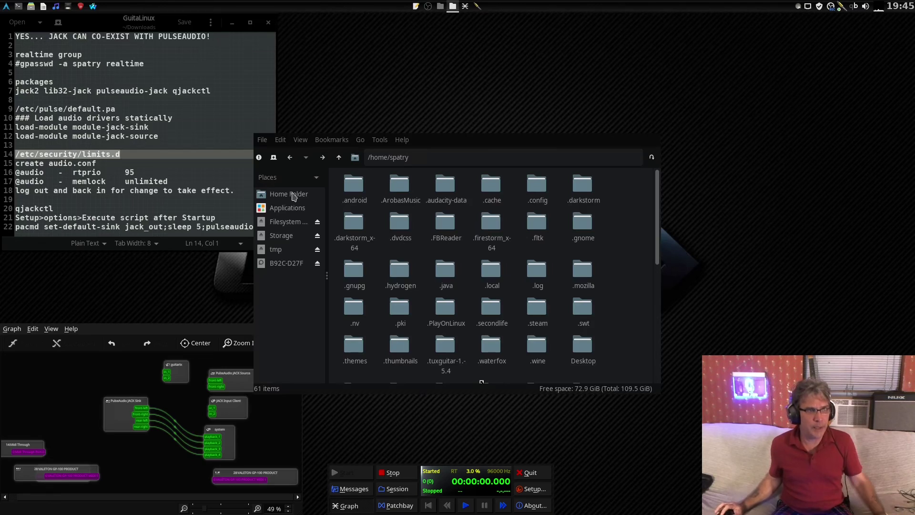
- Browse from the filesystem root to the /etc/security/limits.d folder in the file manager
left_click(285, 222)
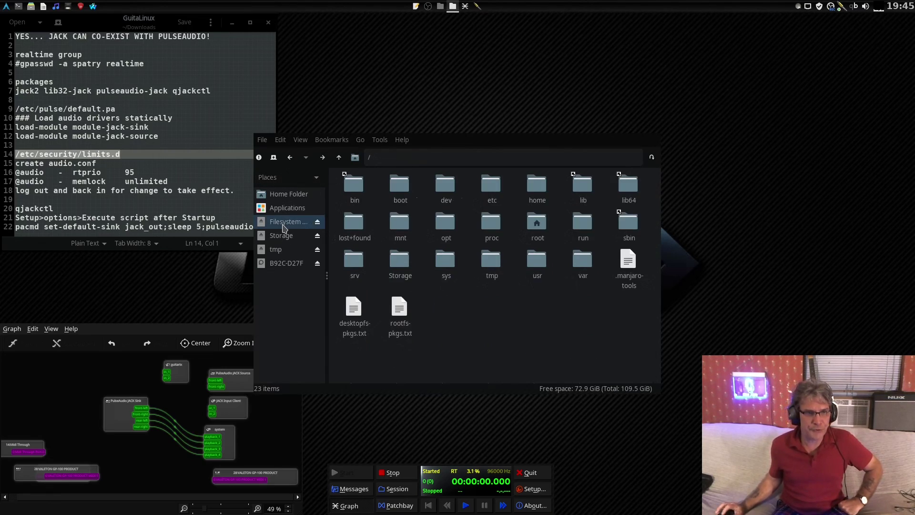
double_click(490, 184)
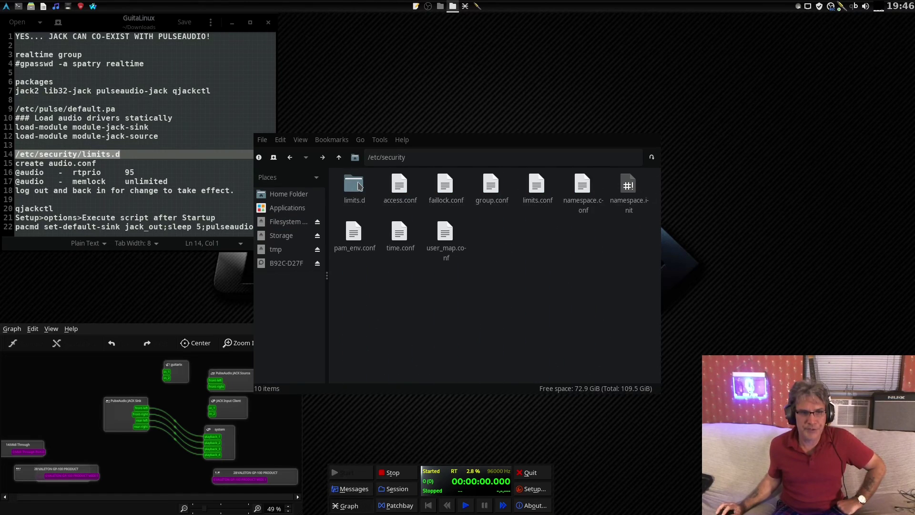
double_click(359, 185)
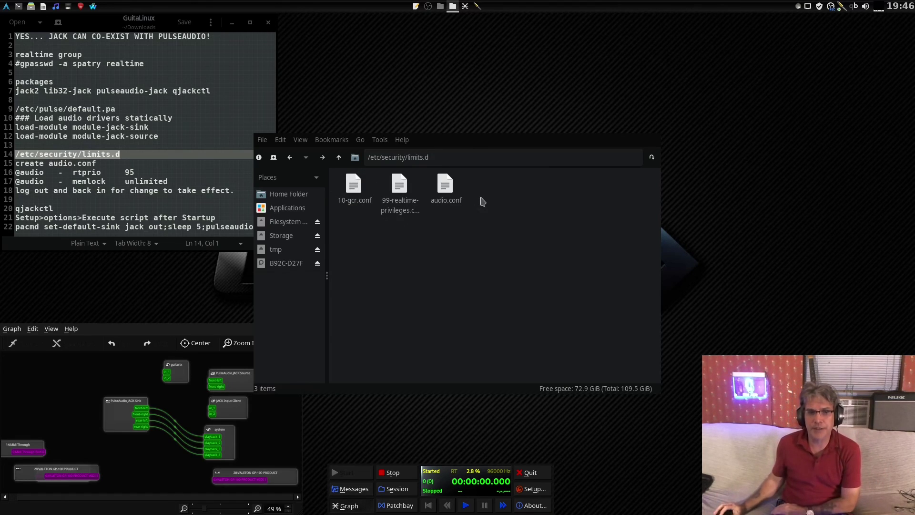
- Open audio.conf to examine its rtprio and memlock entries beside the notes, and close it
double_click(445, 188)
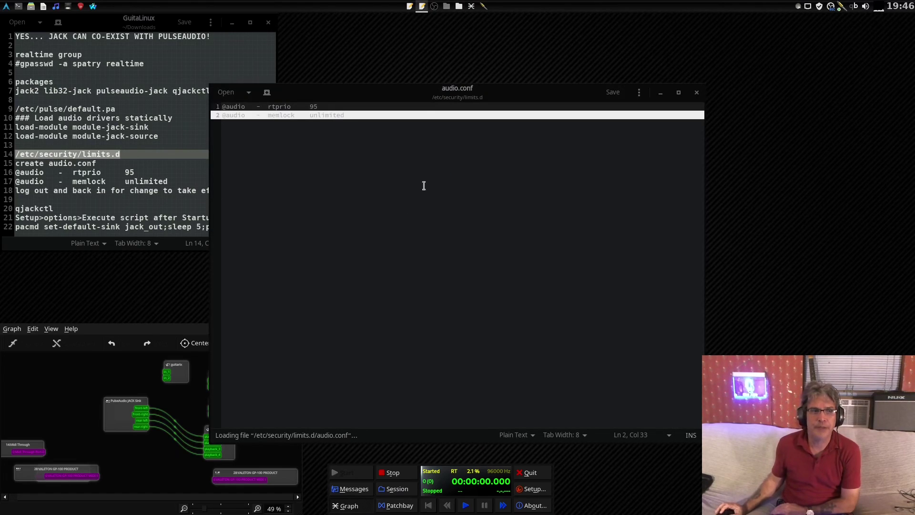
left_click_drag(322, 92, 419, 74)
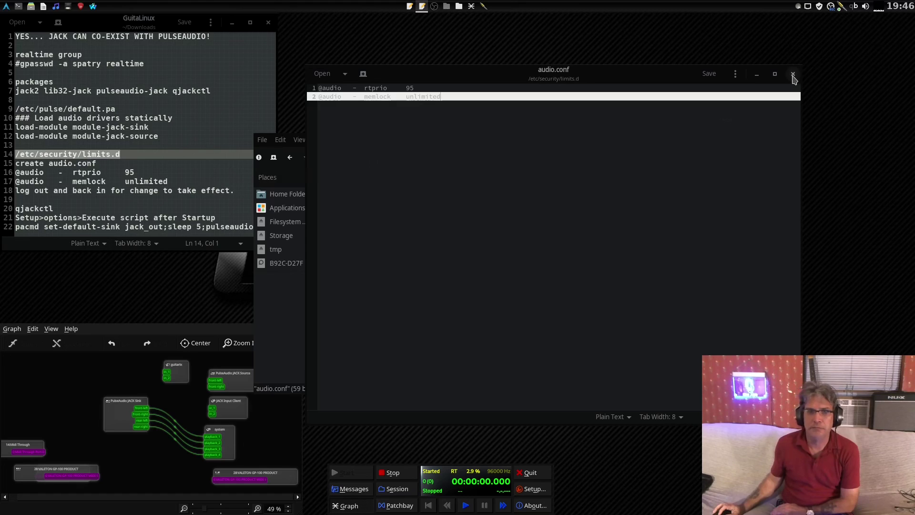
left_click(793, 77)
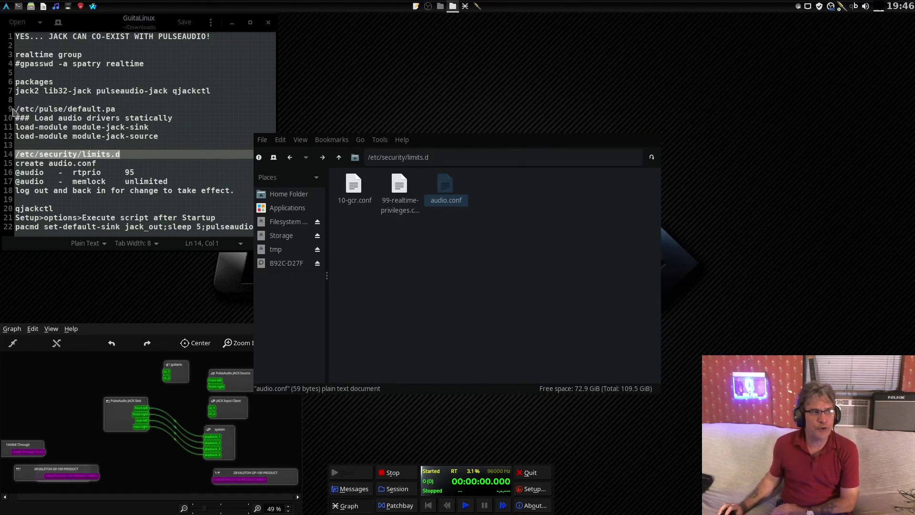
- Copy the /etc/pulse/default.pa path from the notes and go to that location in the file manager
left_click_drag(16, 109, 119, 106)
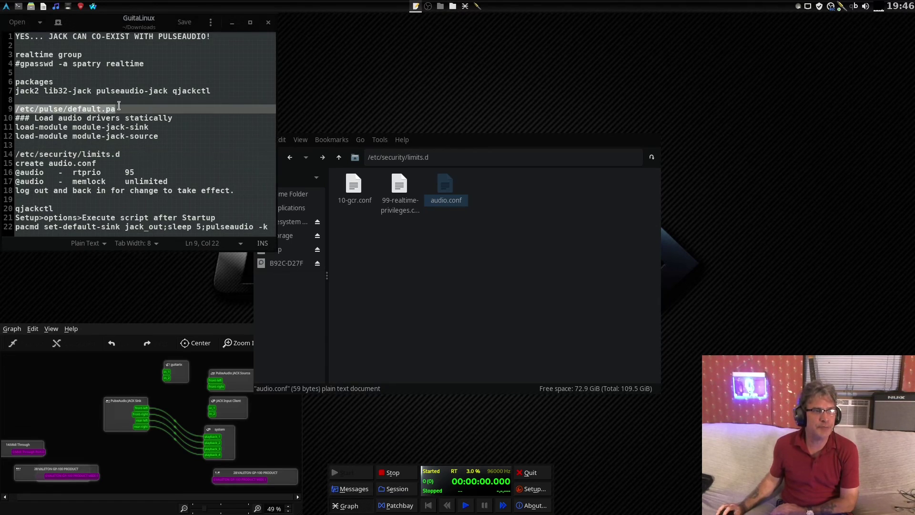
right_click(114, 109)
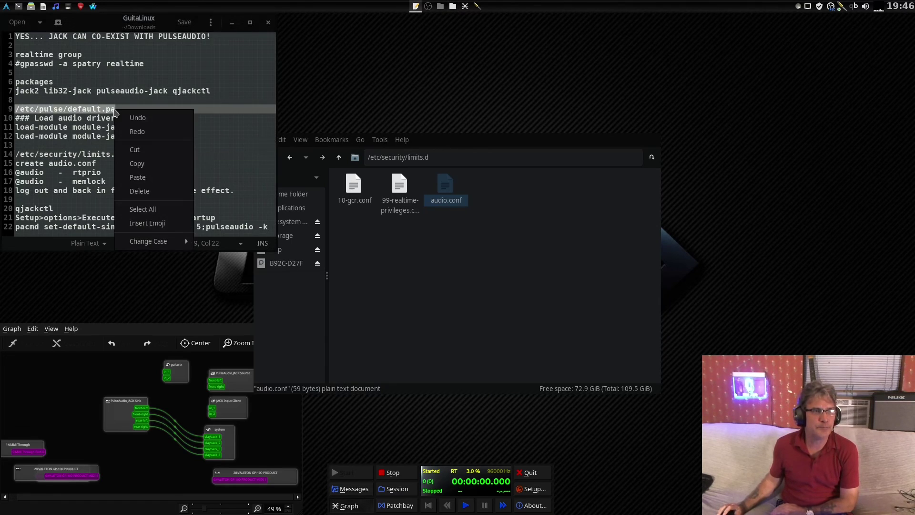
left_click(139, 165)
left_click(394, 361)
key("ctrl+l")
key("ctrl+v")
key("Return")
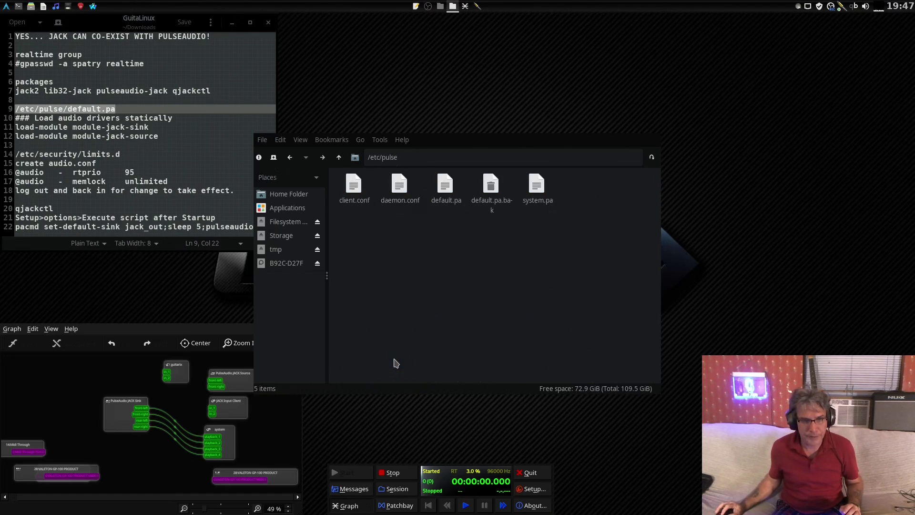
- Open default.pa to examine its module-jack-sink and module-jack-source load lines against the notes, and close it
double_click(443, 185)
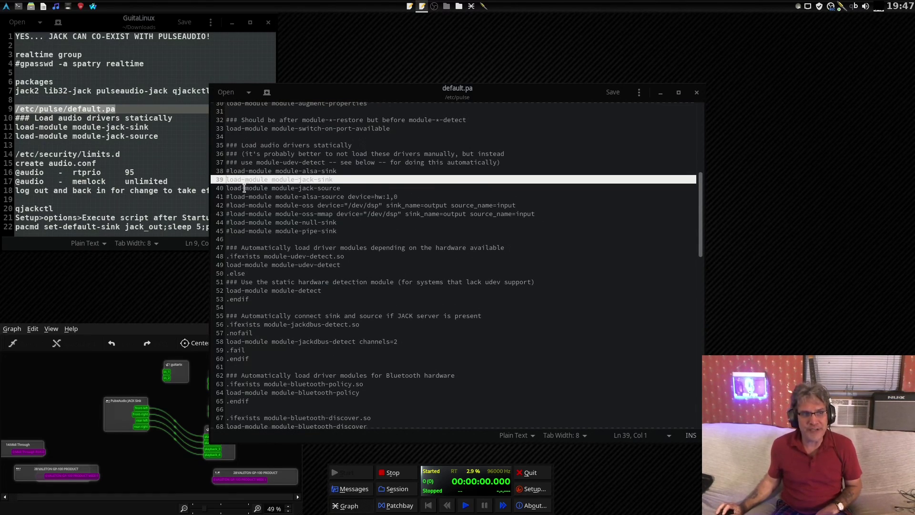
left_click_drag(228, 180, 346, 188)
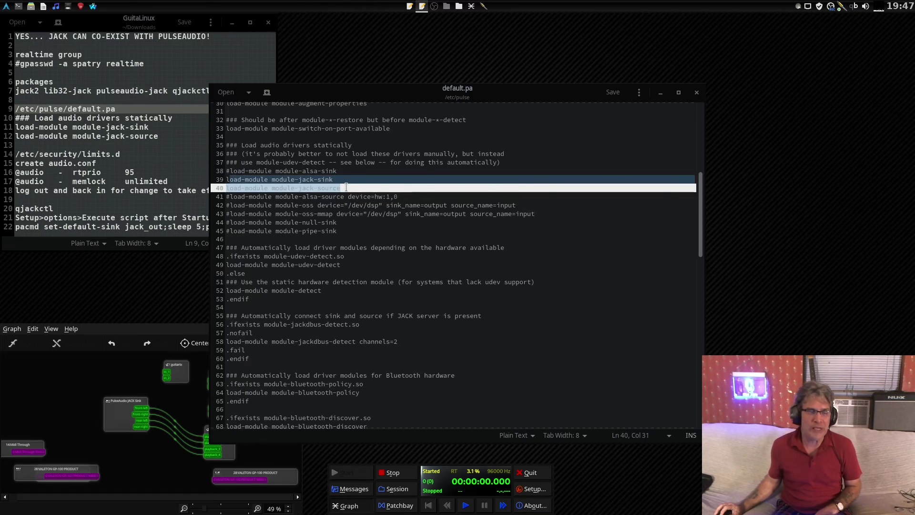
left_click_drag(173, 150, 3, 126)
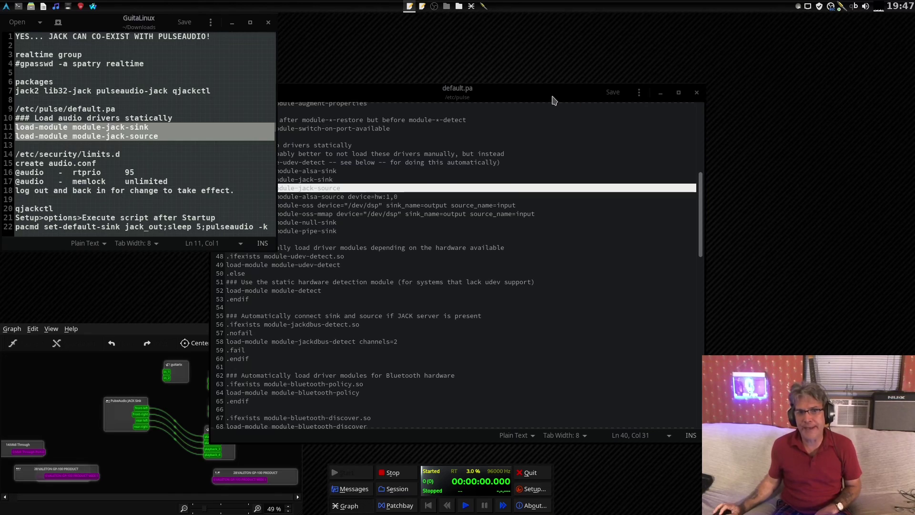
left_click_drag(553, 100, 584, 85)
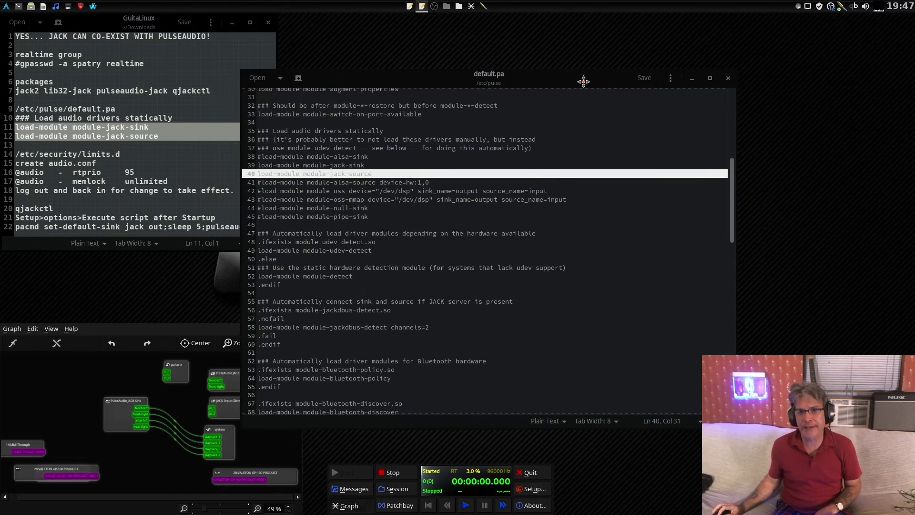
left_click(727, 79)
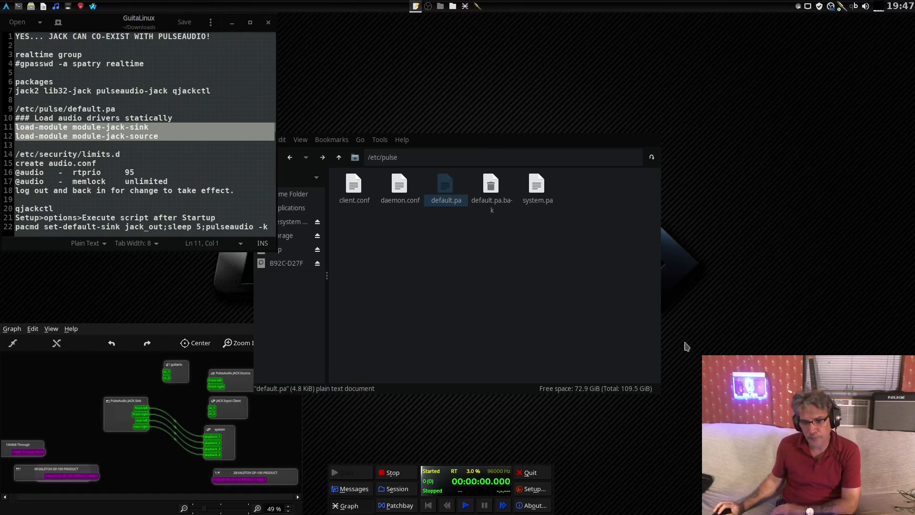
- Examine the script executed after startup in the QjackCtl setup options and the output devices offered by the system volume control
left_click(534, 490)
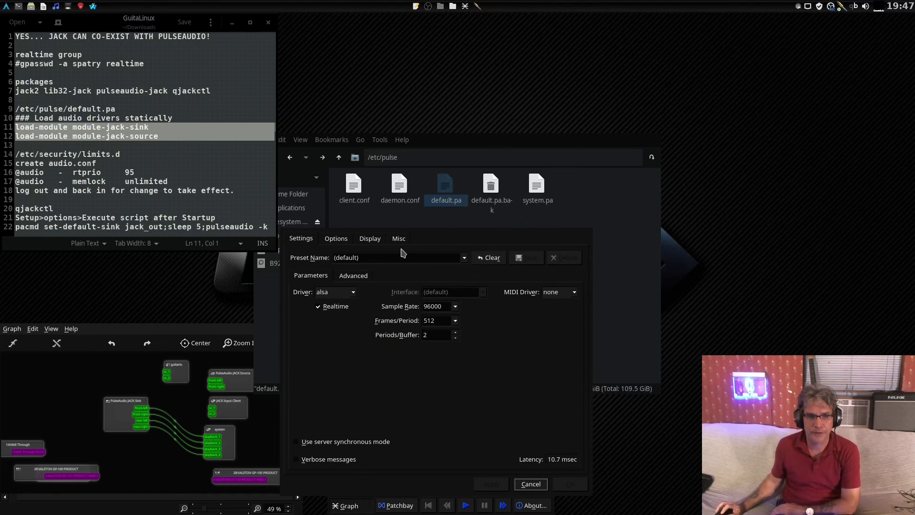
left_click(329, 242)
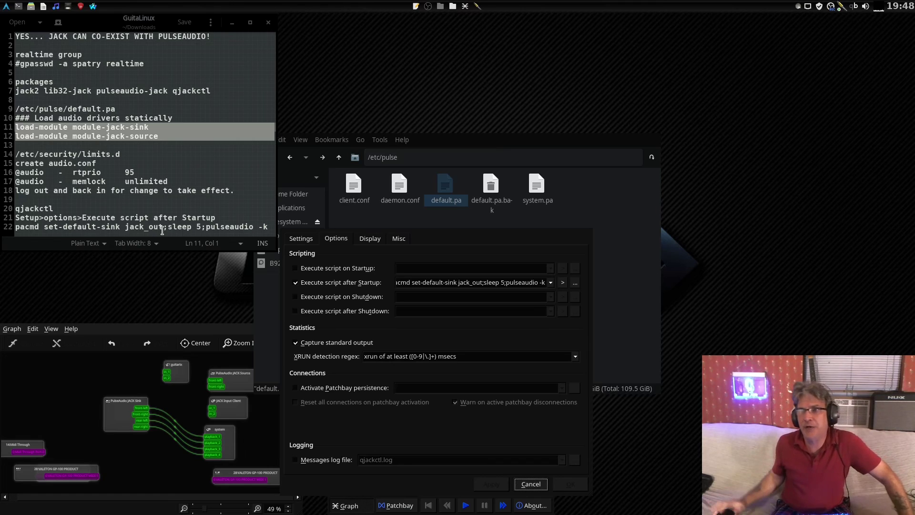
left_click(865, 8)
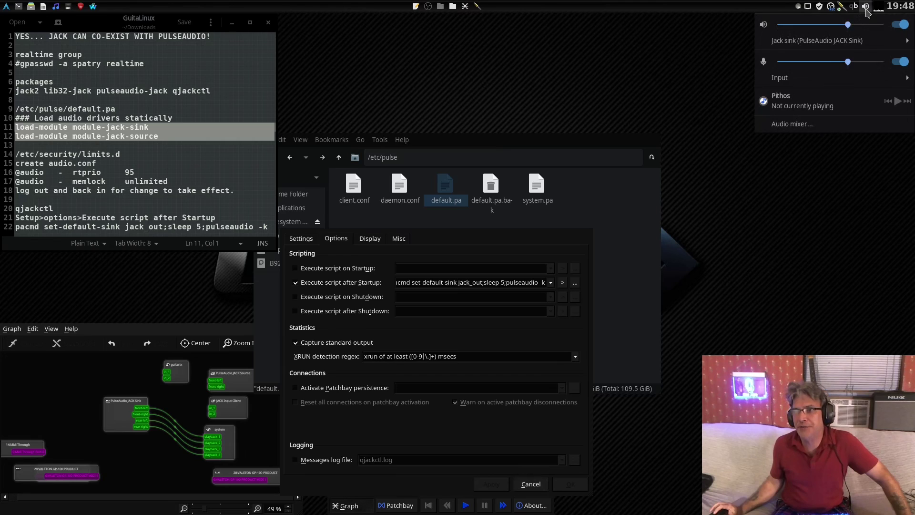
mouse_move(798, 45)
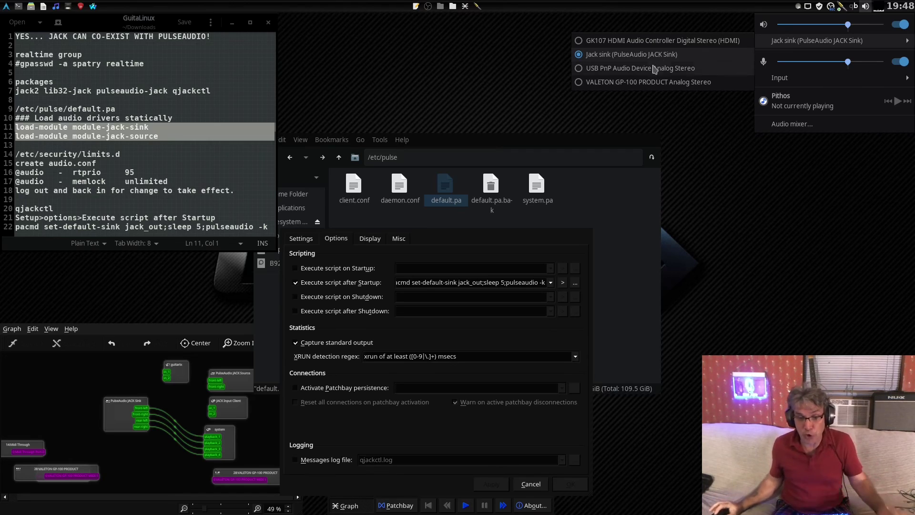
left_click(531, 489)
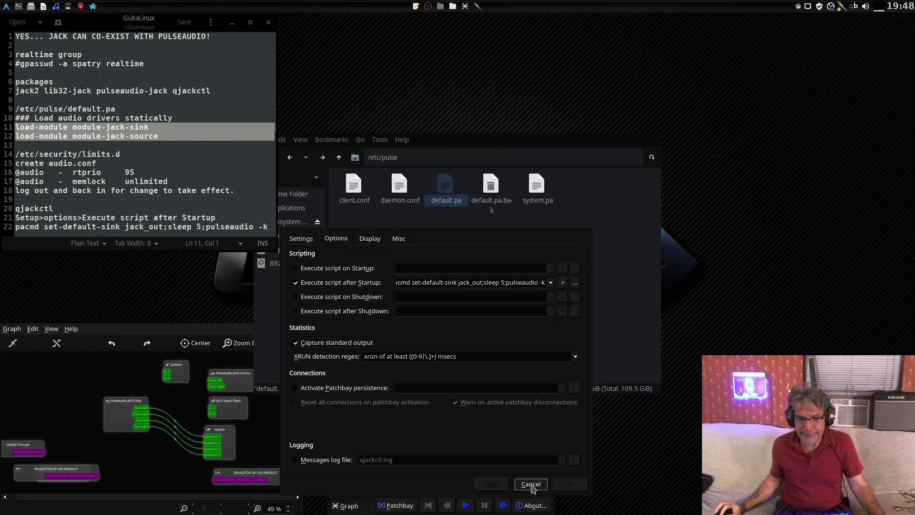
left_click(531, 485)
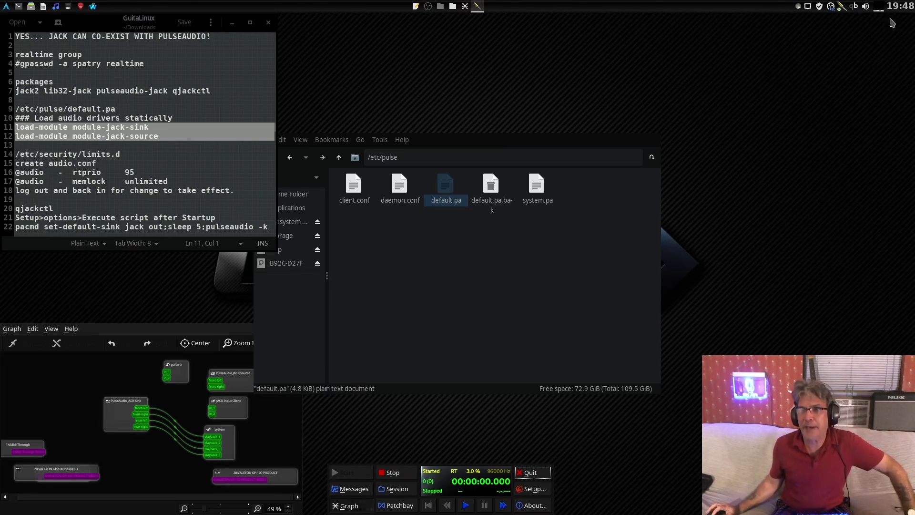
left_click(865, 6)
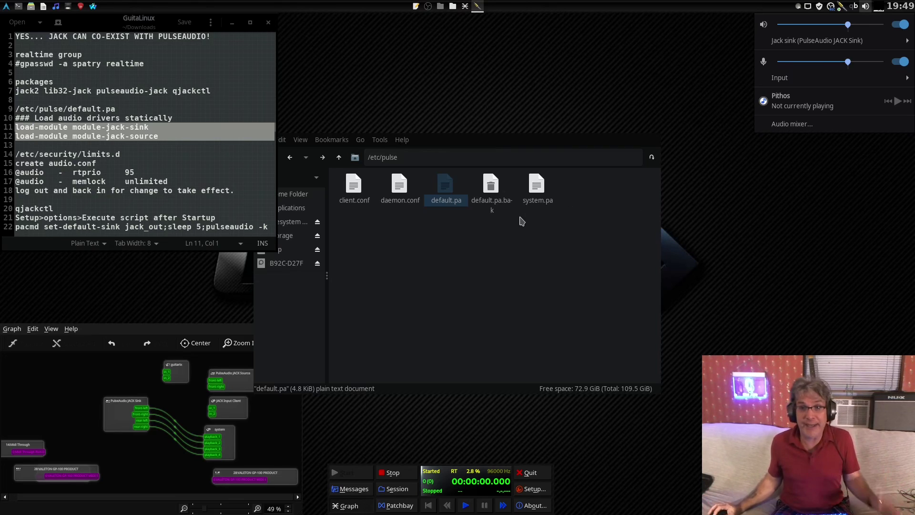
left_click(530, 249)
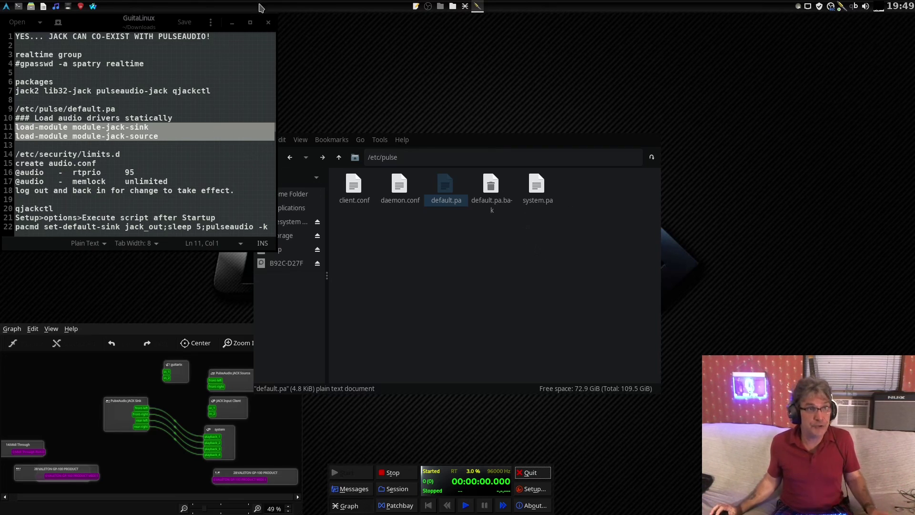
- Close the GuitaLinux notes and the file manager window showing /etc/pulse
left_click(267, 24)
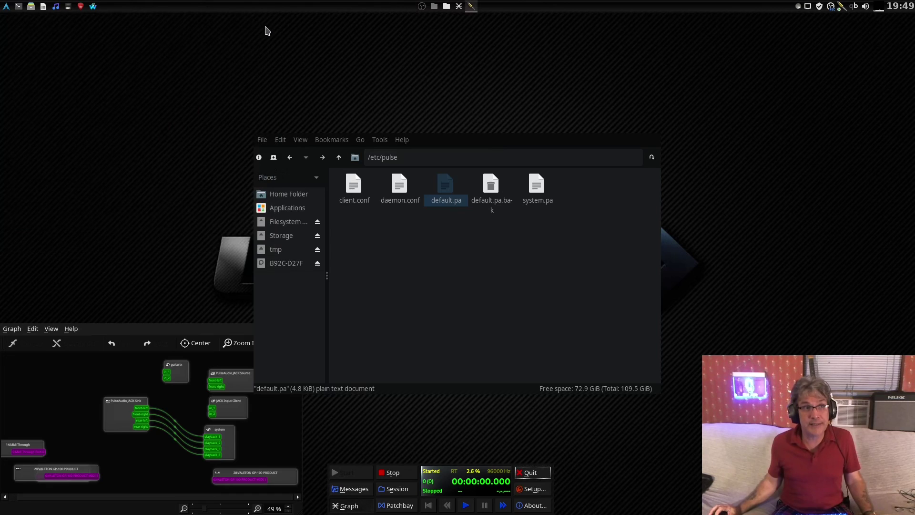
left_click(263, 139)
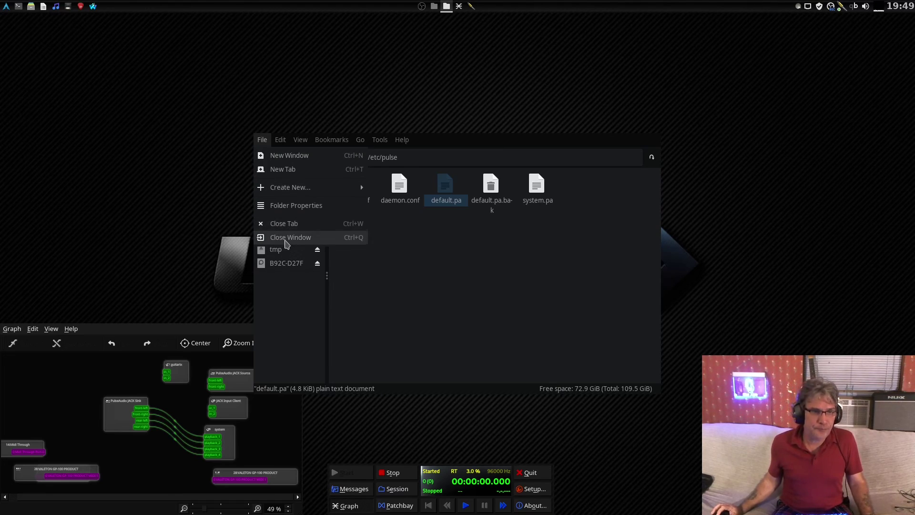
left_click(286, 238)
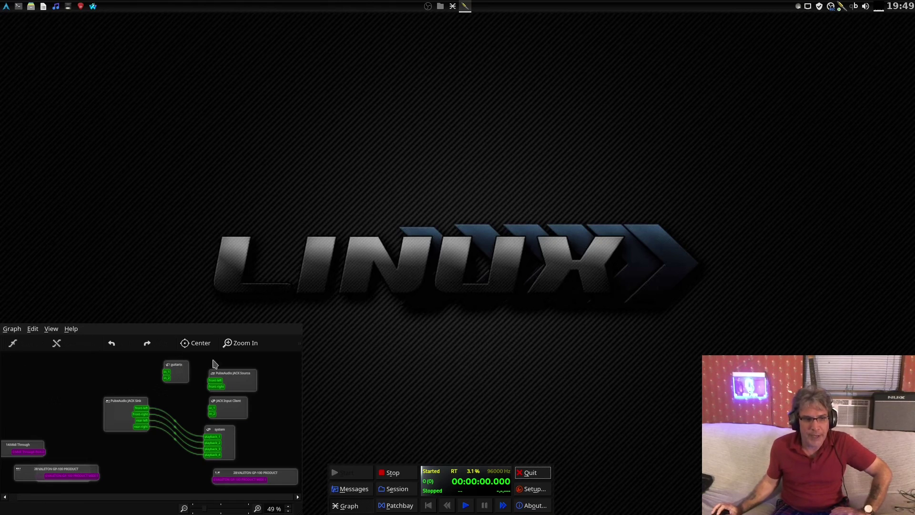
- Show OBS Studio with the JACK graph in front, and move the guitarix node above the PulseAudio JACK Source node
left_click(427, 6)
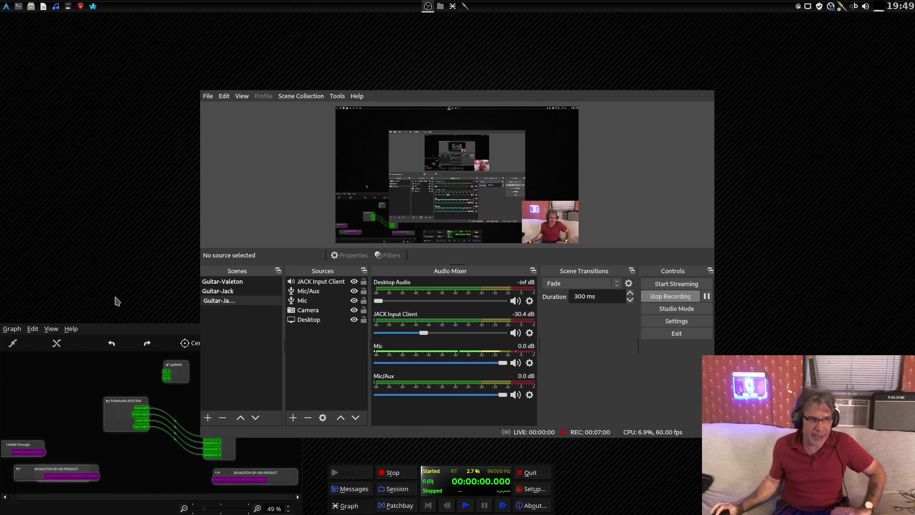
left_click(347, 506)
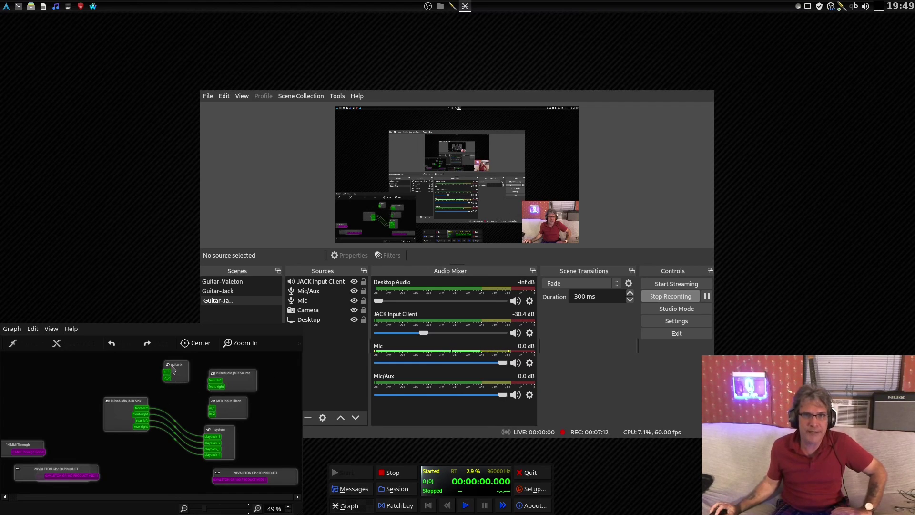
left_click_drag(185, 371, 233, 362)
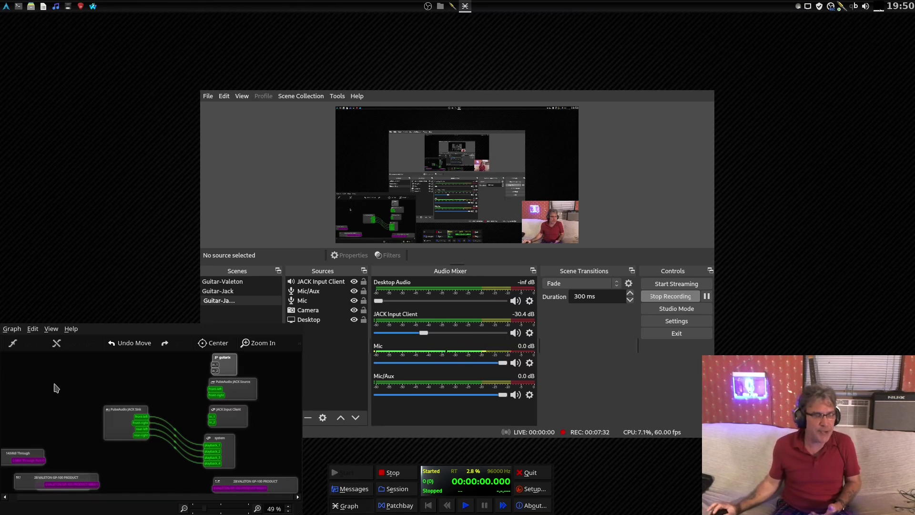
- Launch the Hydrogen drum machine and move its MIDI node in the JACK graph to free space away from its audio node
left_click(6, 7)
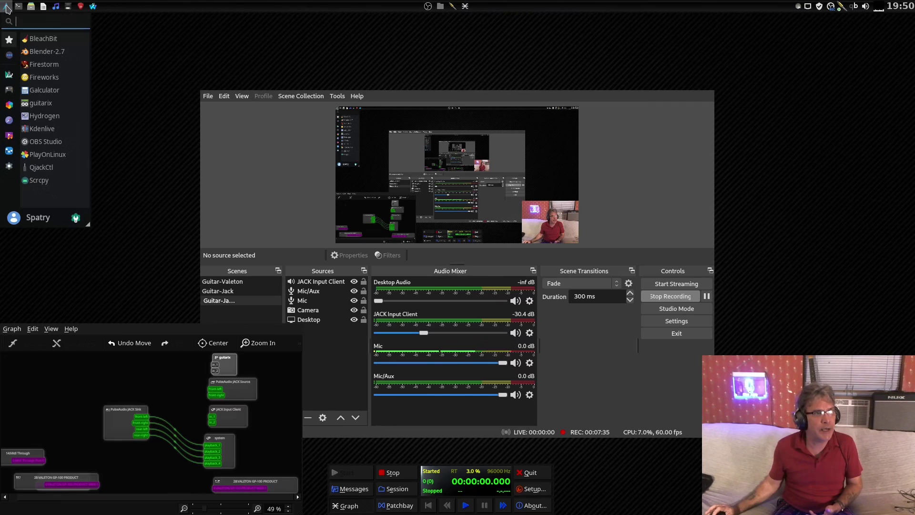
left_click(38, 124)
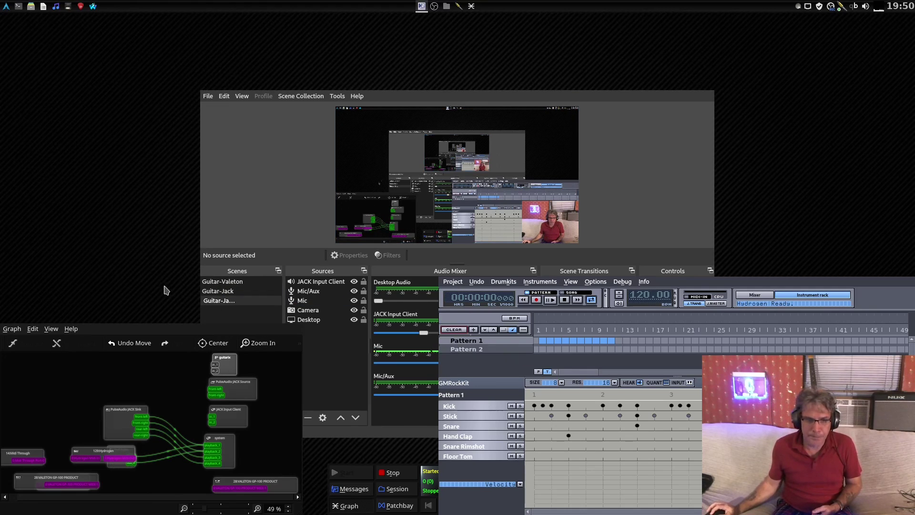
left_click_drag(97, 453, 46, 366)
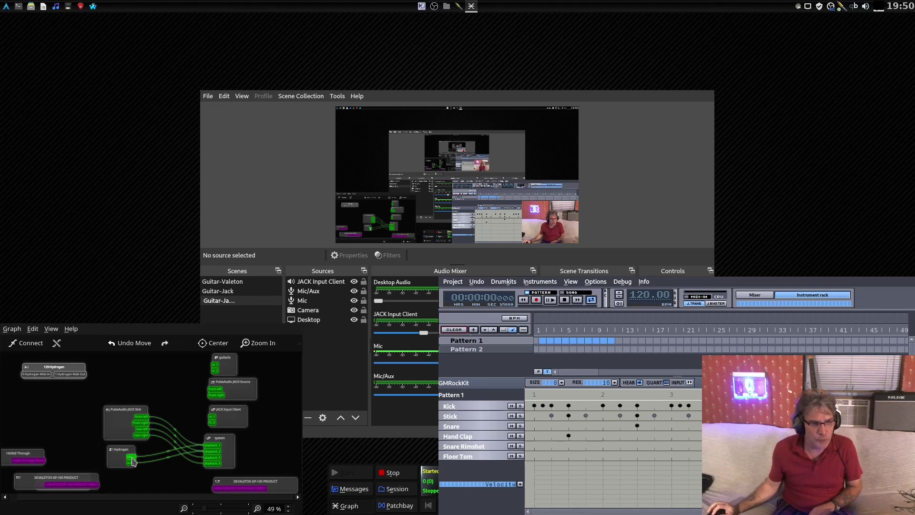
- Connect Hydrogen's two audio outputs to the JACK Input Client's two inputs, and test the routing by playing and pausing the drum pattern
left_click_drag(132, 462, 213, 420)
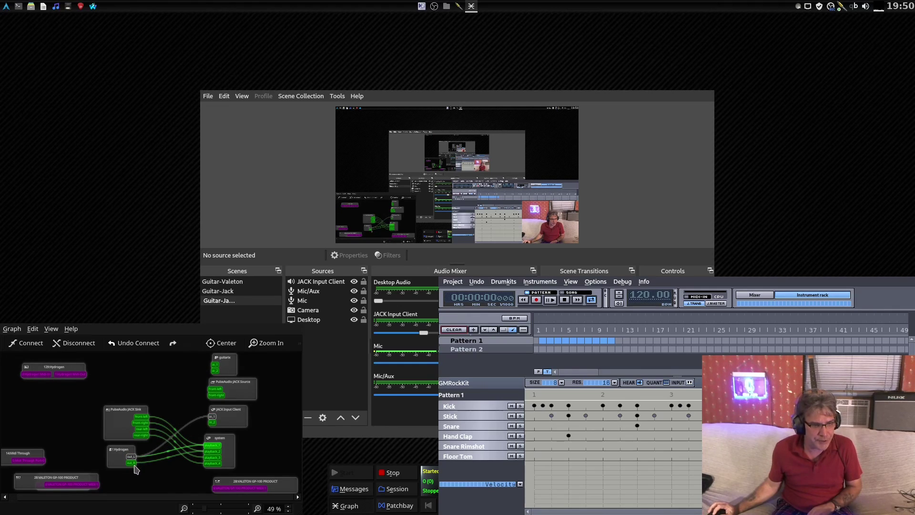
left_click_drag(134, 469, 213, 422)
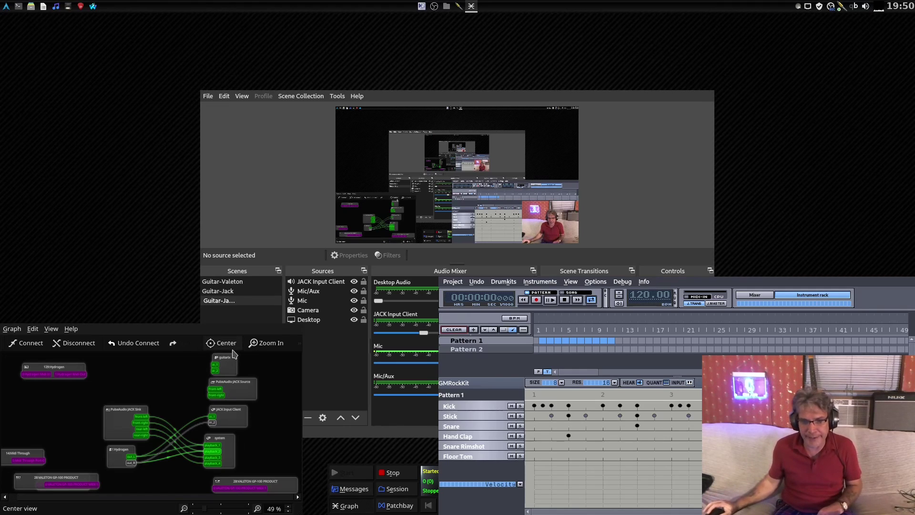
left_click(554, 303)
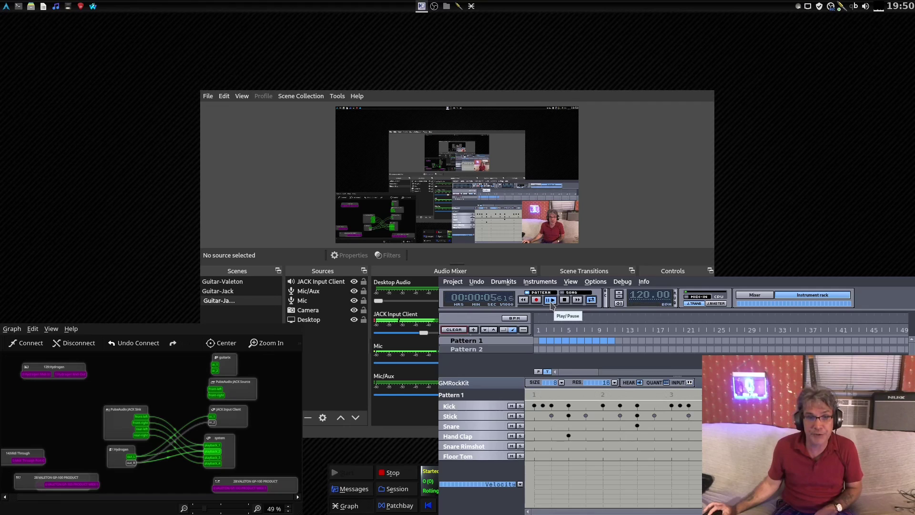
left_click(551, 302)
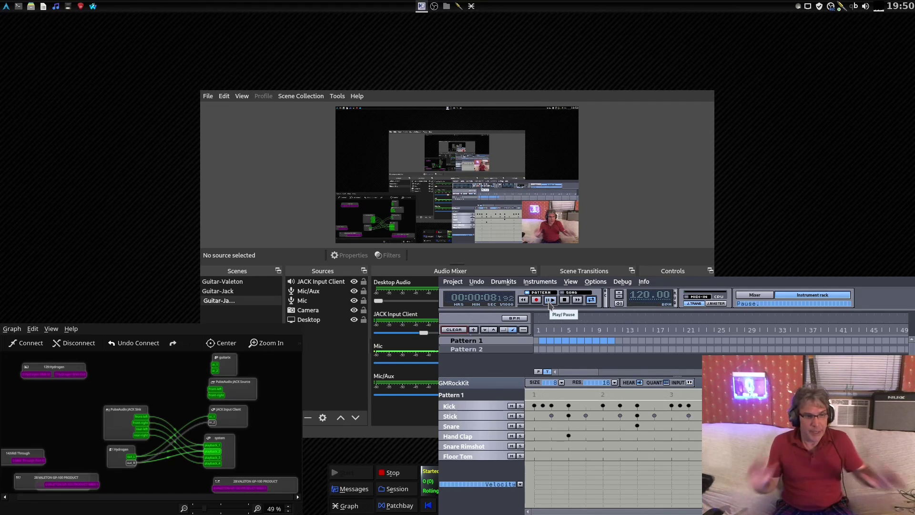